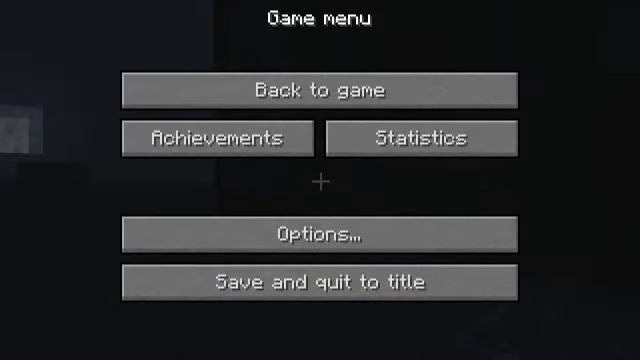
# - Choose 'Save and quit to title' from the Game menu to leave the sequencer world
pyautogui.click(320, 276)
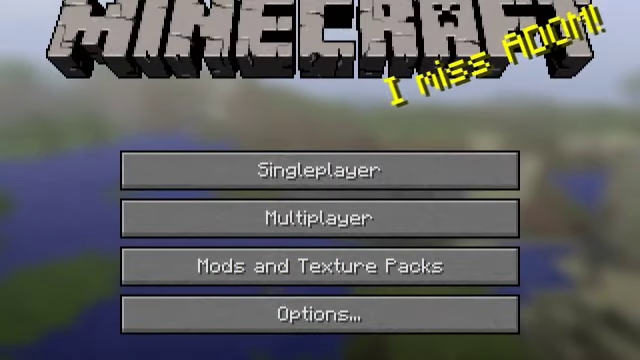